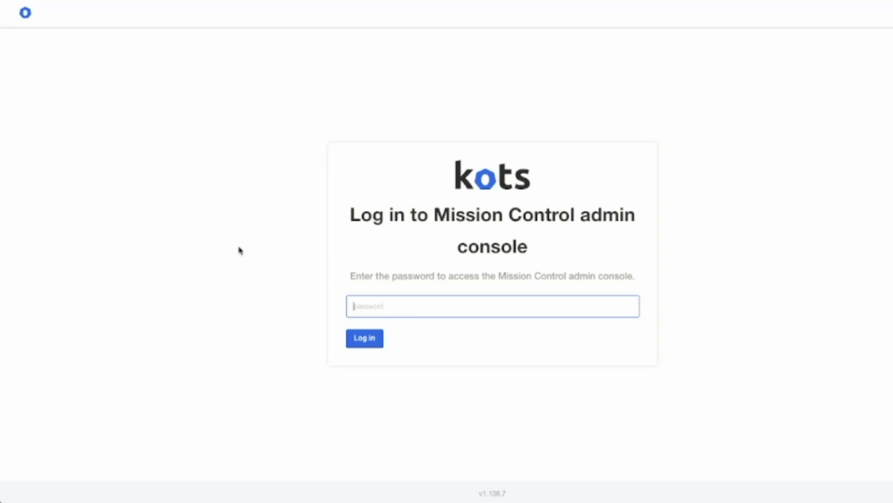
- Log in to the Mission Control admin console with the account password
key(ctrl+v)
click(364, 339)
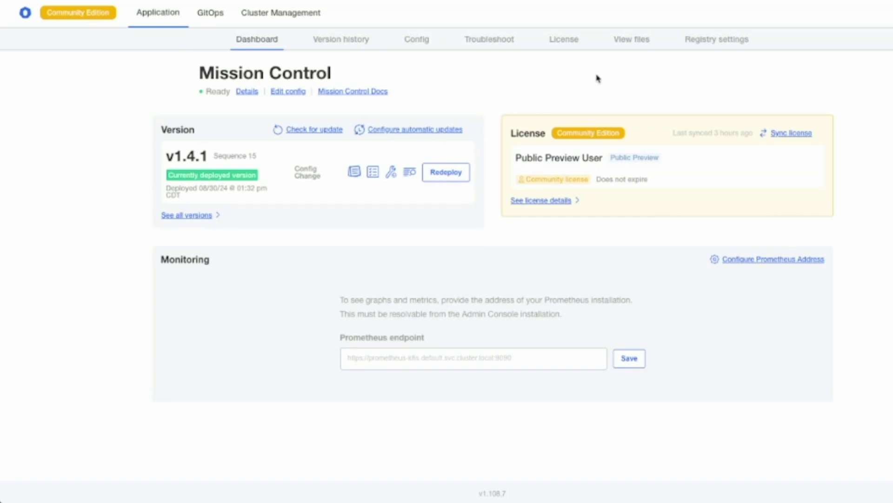
- Examine the control plane node and the database nodes in the cluster management view
click(279, 15)
scroll(120, 204, down, 2)
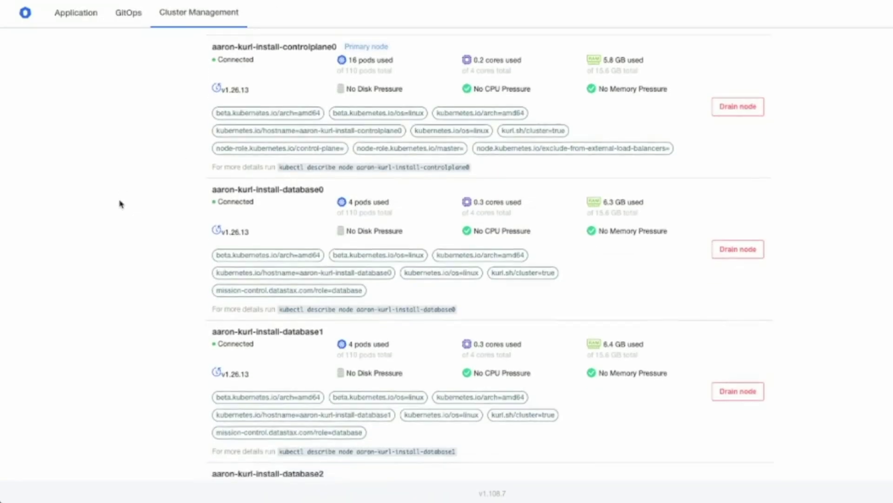
scroll(120, 204, down, 2)
scroll(119, 205, up, 4)
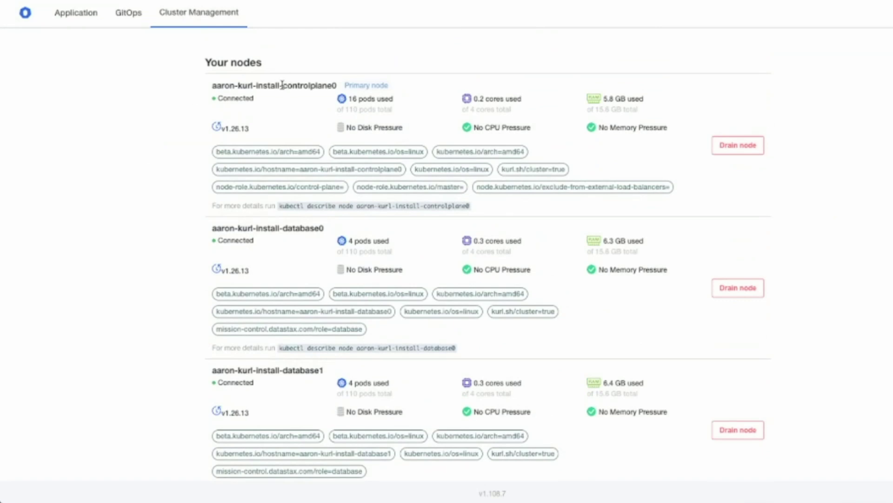
drag(283, 85, 341, 85)
click(160, 188)
scroll(155, 197, down, 1)
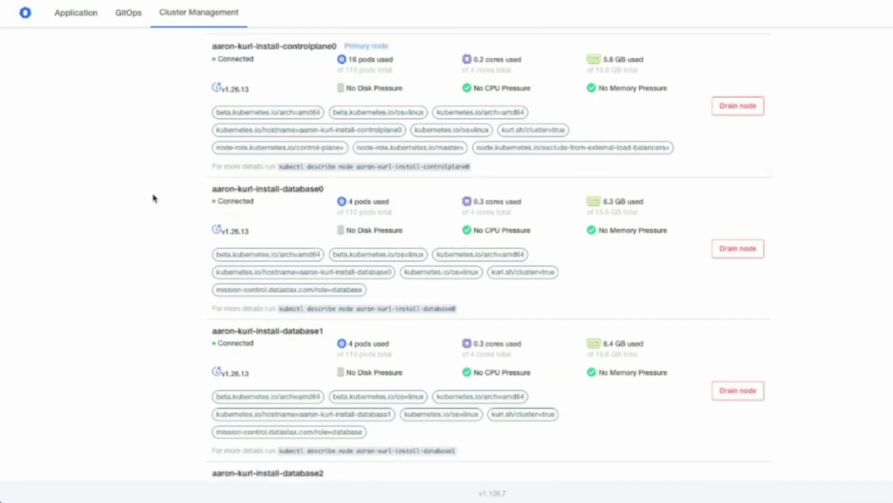
scroll(154, 197, down, 4)
drag(331, 303, 286, 222)
scroll(131, 299, down, 8)
scroll(142, 289, up, 2)
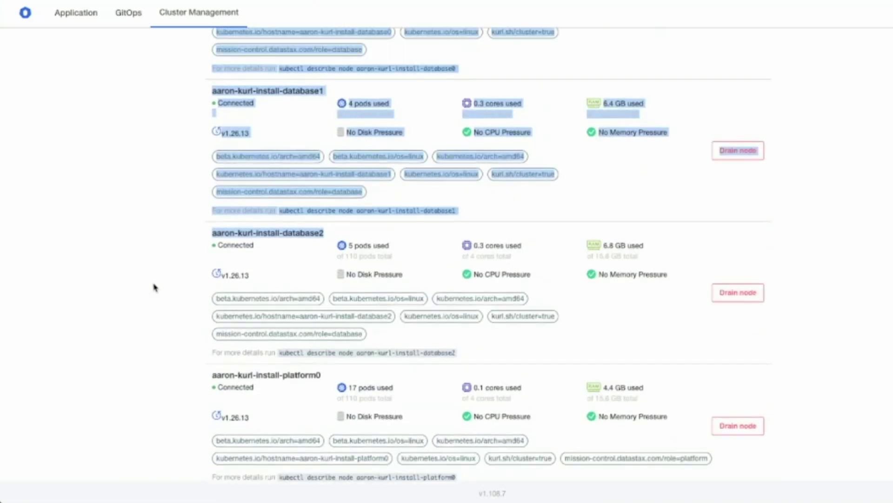
- Examine the two platform nodes at the end of the cluster's node list
scroll(155, 286, down, 4)
click(156, 285)
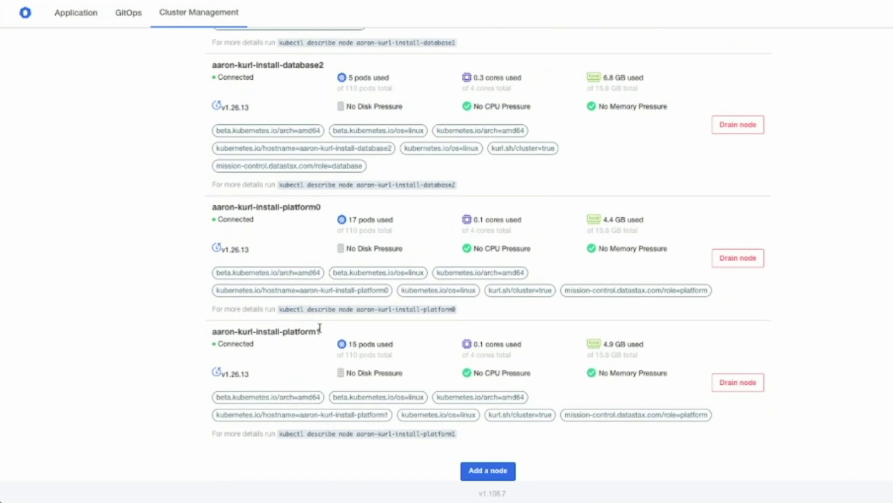
drag(325, 334, 173, 220)
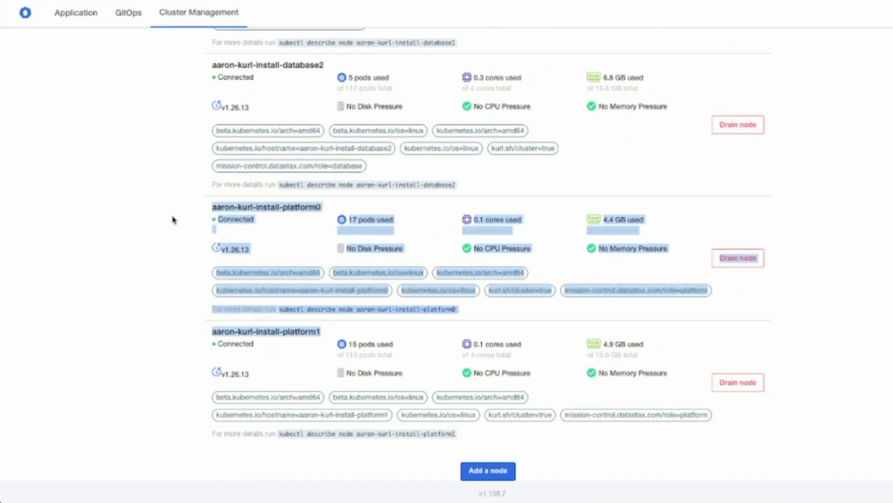
click(173, 220)
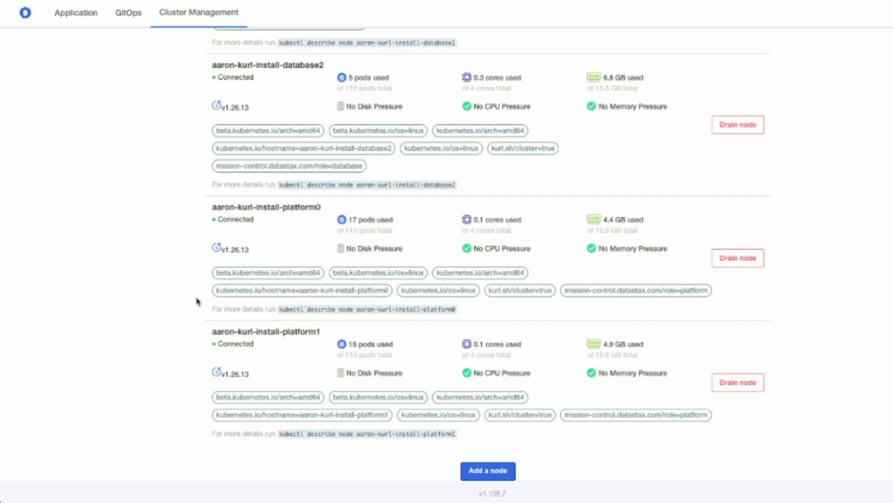
- Open the application's configuration at the Custom Vector Aggregator Sinks setting and enlarge its text box
scroll(195, 301, up, 10)
click(86, 13)
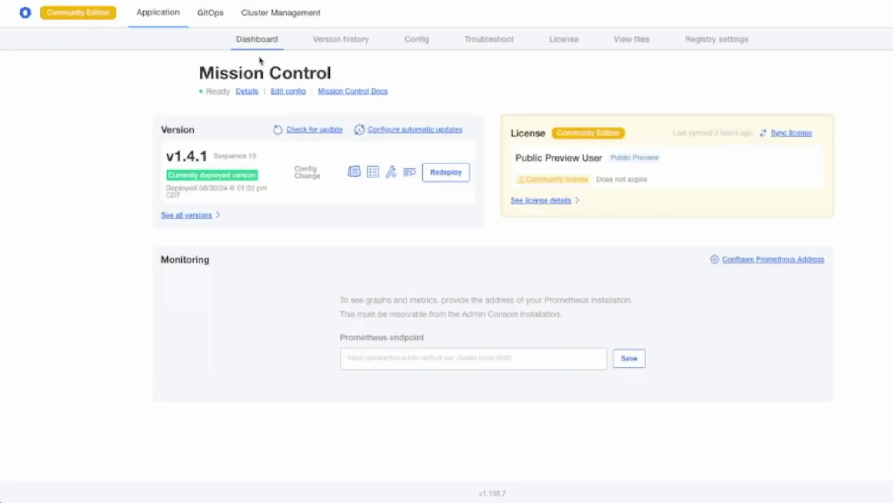
click(419, 45)
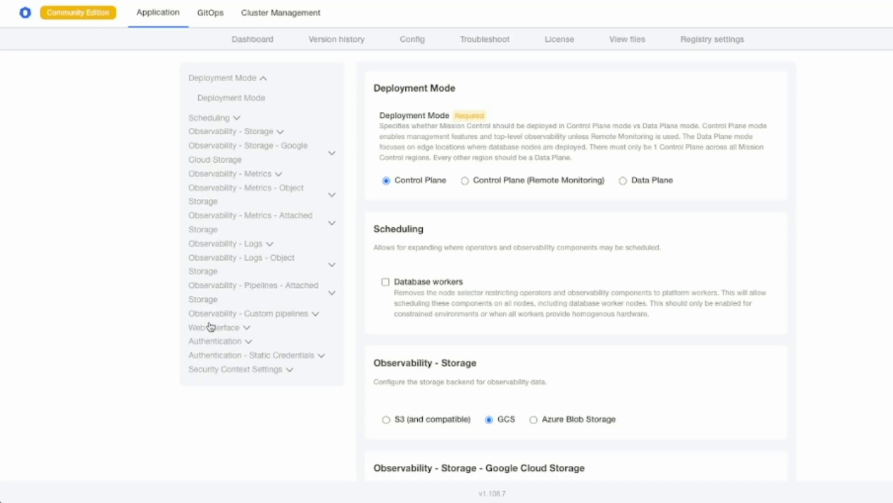
click(251, 312)
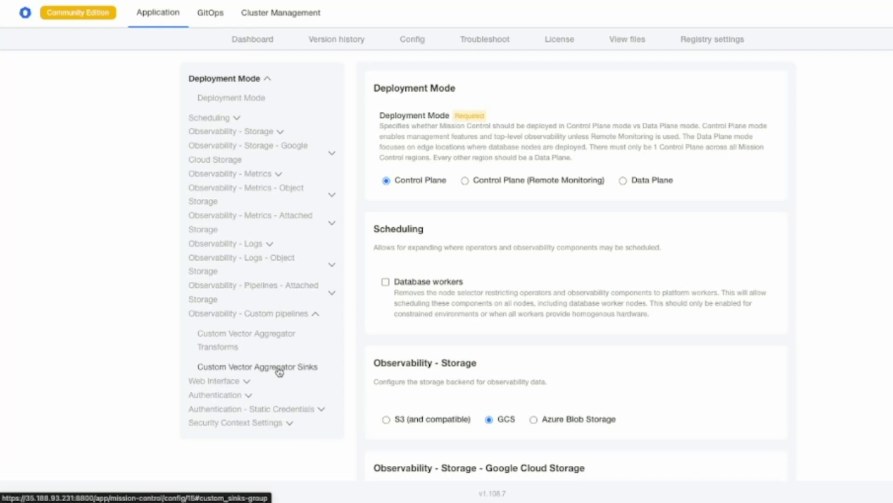
click(303, 367)
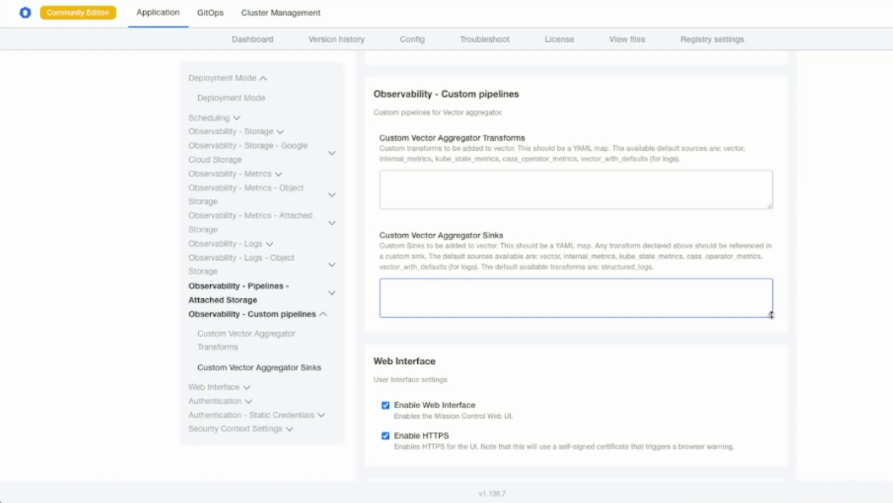
drag(771, 314, 775, 445)
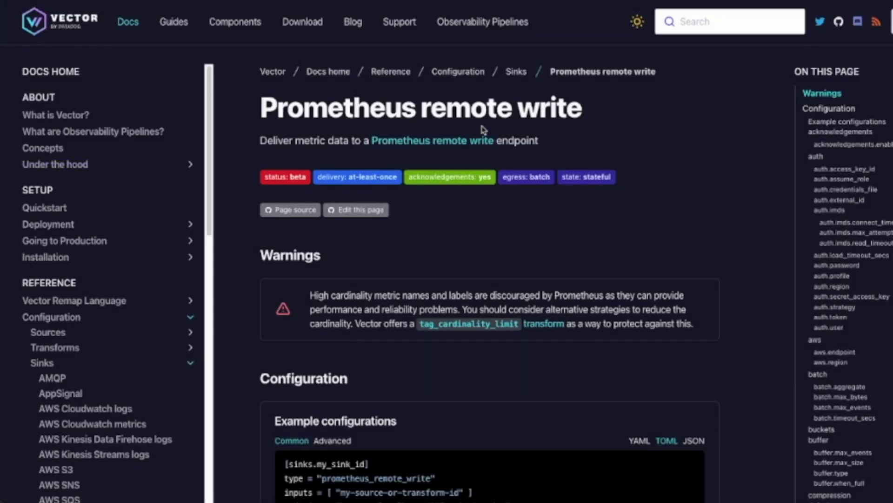
- Examine the Prometheus remote write sink page in the Vector documentation, including its common TOML example configuration
double_click(305, 107)
double_click(454, 107)
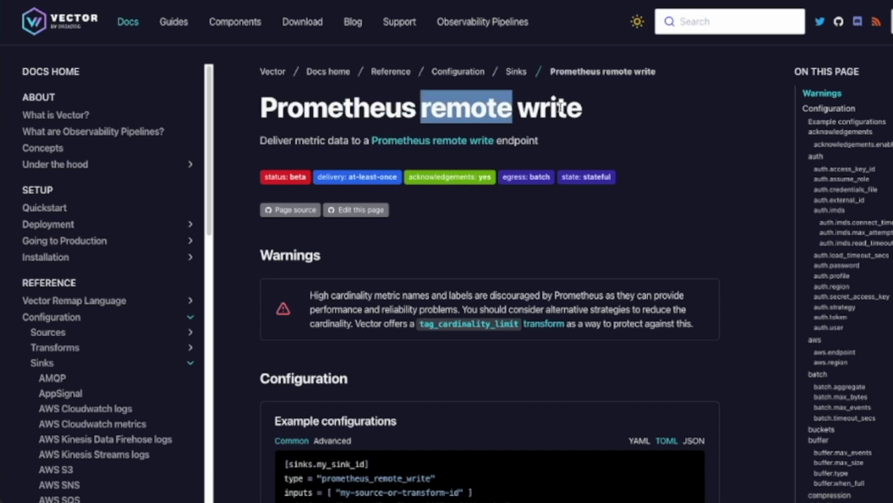
double_click(561, 107)
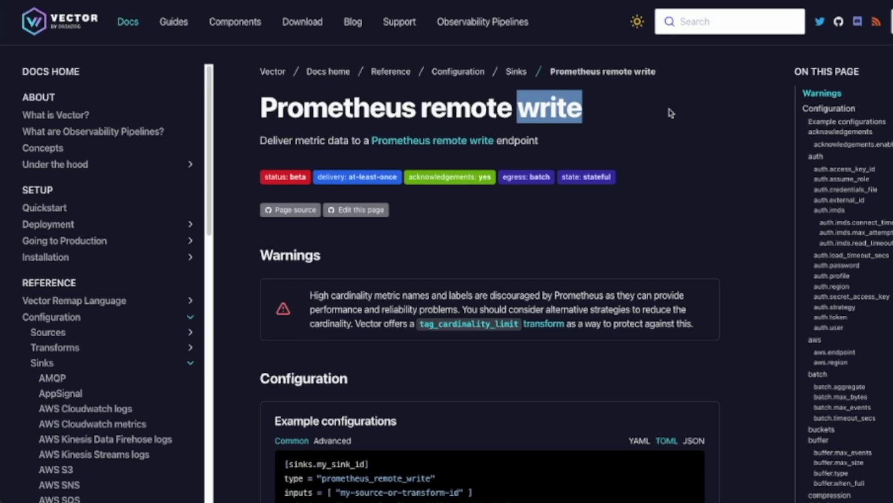
click(613, 227)
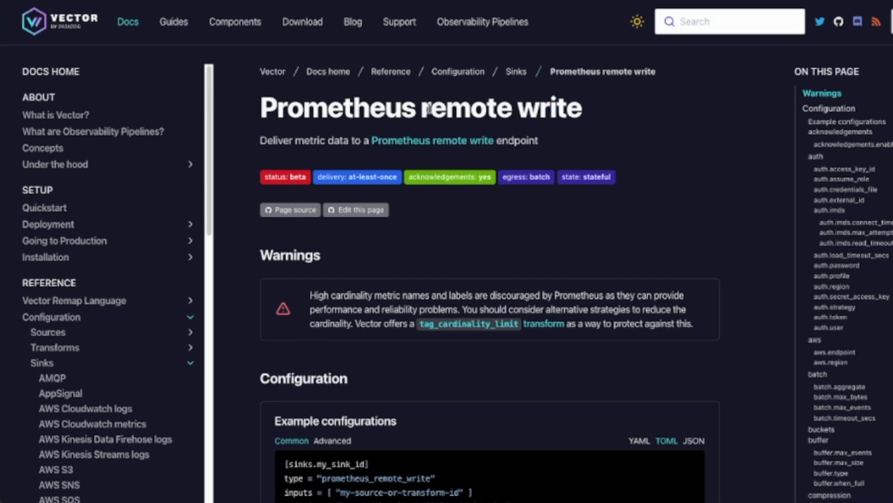
scroll(465, 218, down, 5)
scroll(495, 216, up, 1)
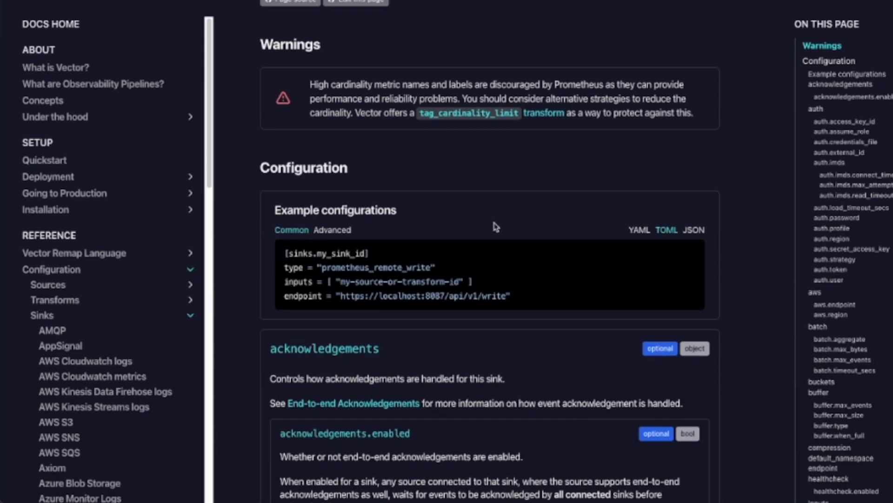
drag(283, 253, 398, 254)
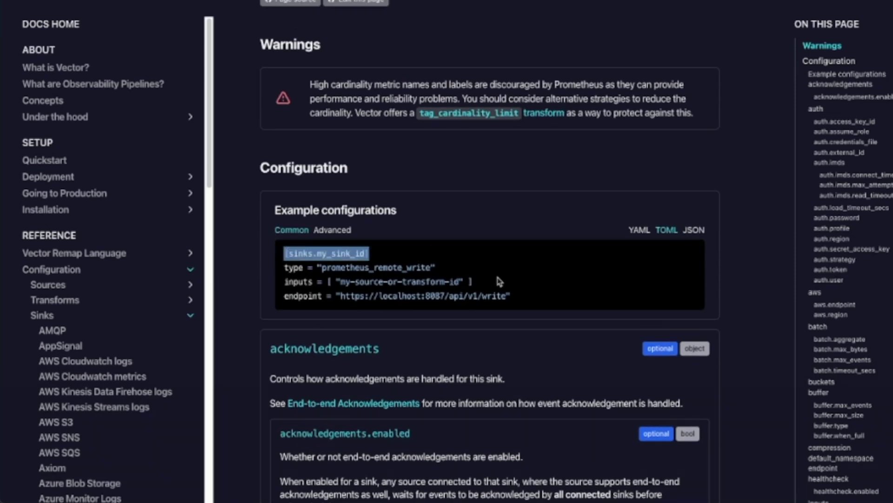
drag(517, 298, 269, 258)
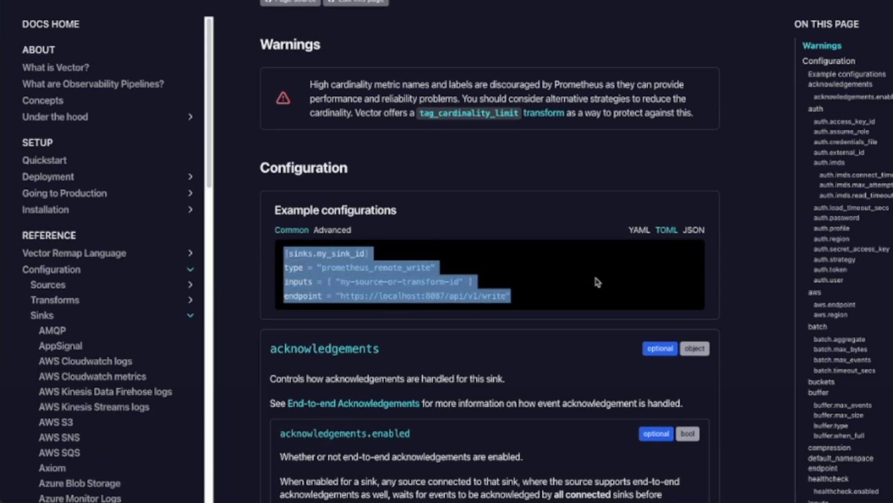
click(549, 296)
scroll(546, 293, up, 1)
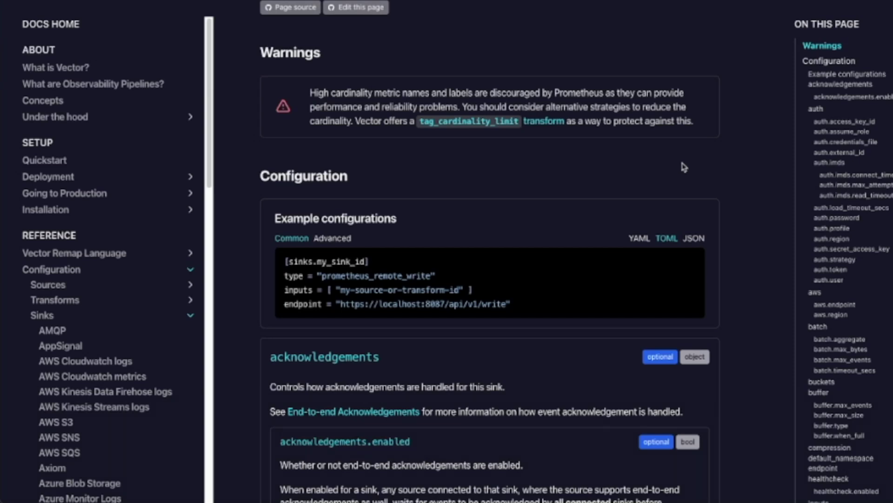
- Show the example configuration as YAML and examine its sink ID, type, inputs and endpoint
click(640, 238)
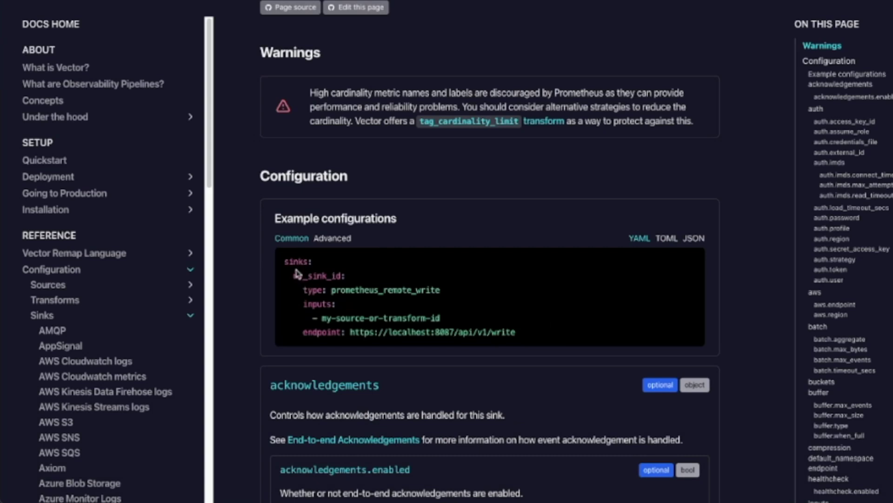
drag(347, 275, 285, 276)
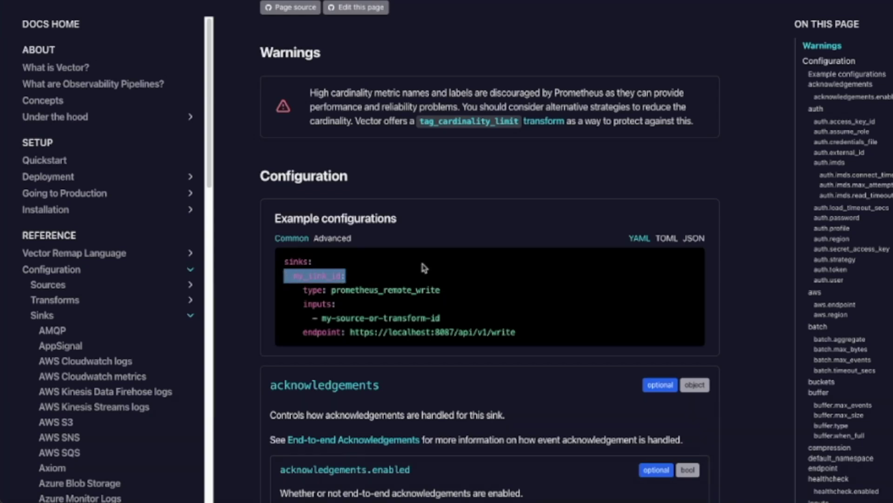
click(461, 273)
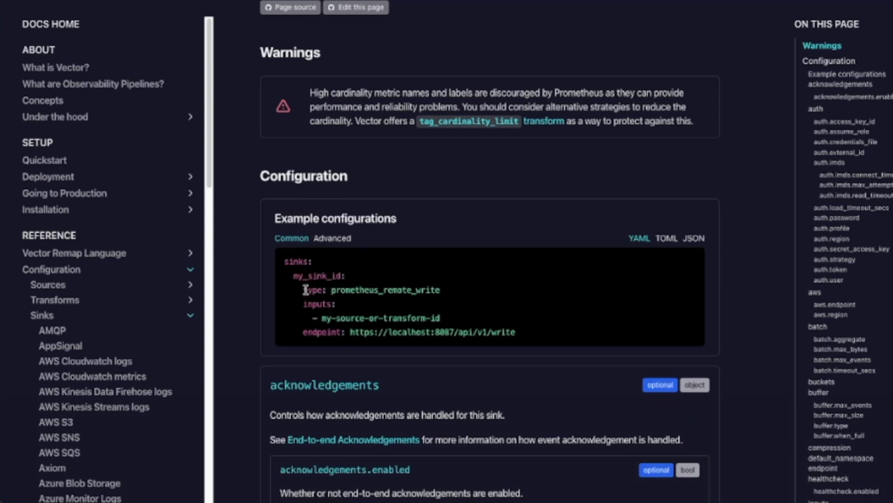
drag(305, 290, 524, 343)
click(398, 321)
click(535, 334)
scroll(492, 250, up, 4)
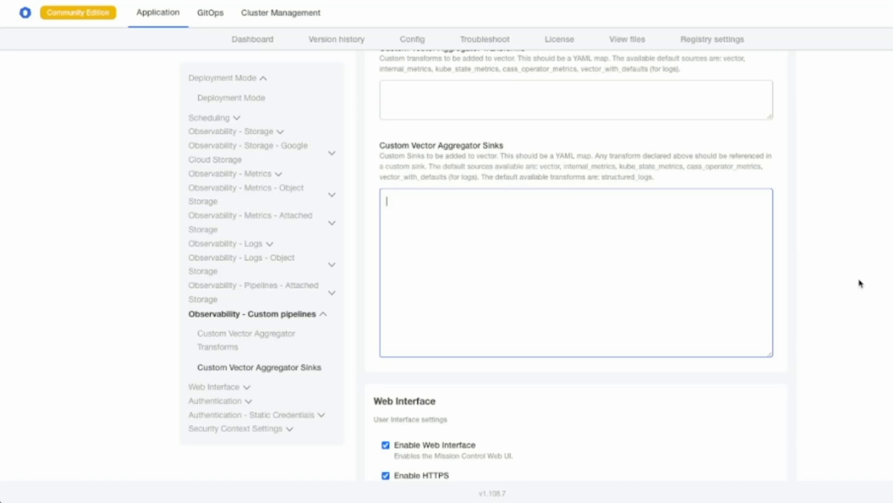
- Restore the removed logit_io_prometheus sink YAML, including its basic-auth password, in the Custom Vector Aggregator Sinks setting
text(https://vector.dev/docs/reference/configuration/sinks/prometheus_remote_write)
key(super+z)
key(super+z)
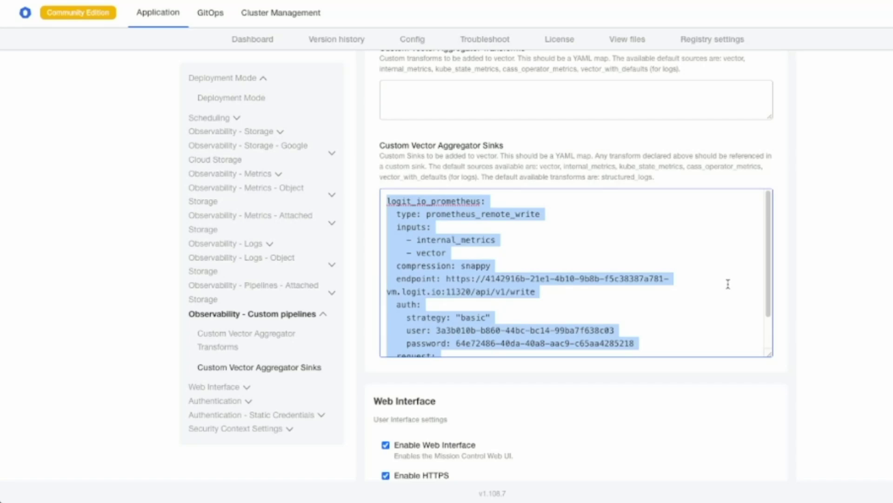
click(725, 267)
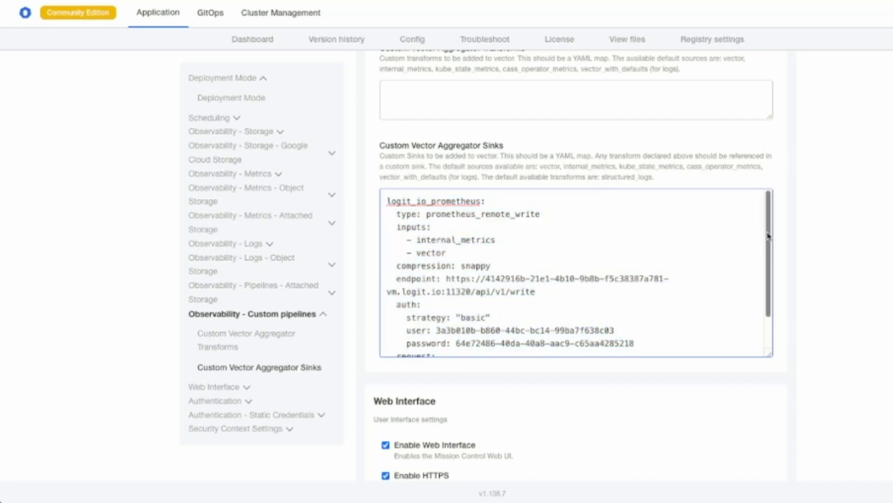
- Review the sink's logit_io_prometheus identifier and its prometheus_remote_write type in the YAML
double_click(458, 201)
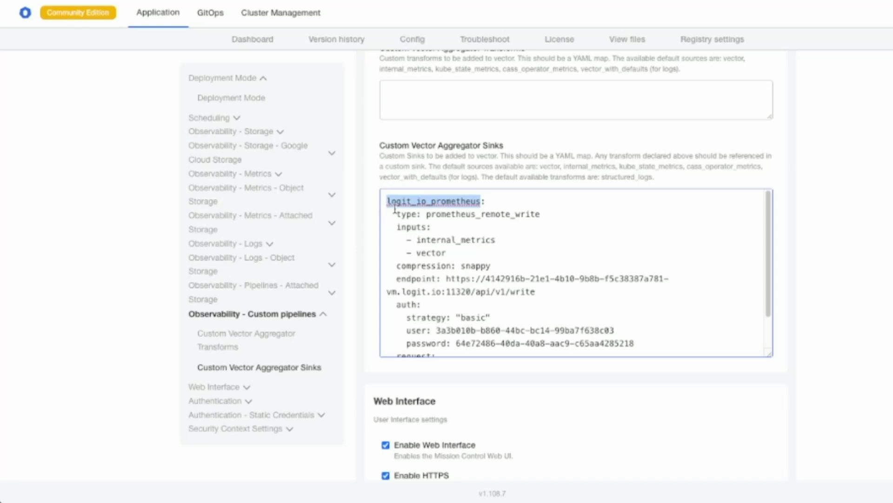
click(503, 241)
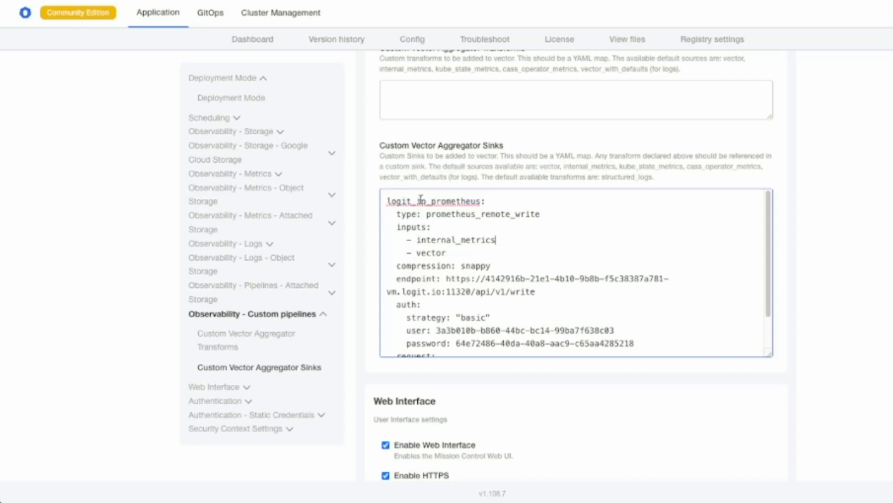
double_click(437, 200)
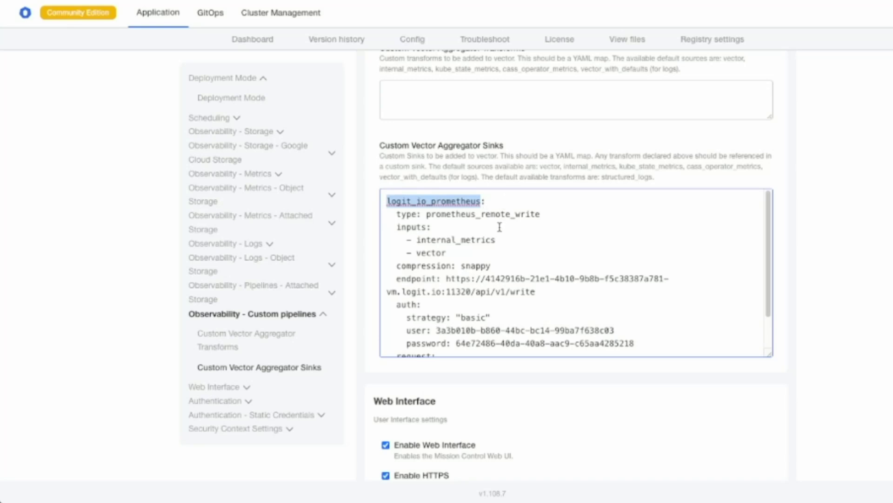
drag(392, 213, 556, 221)
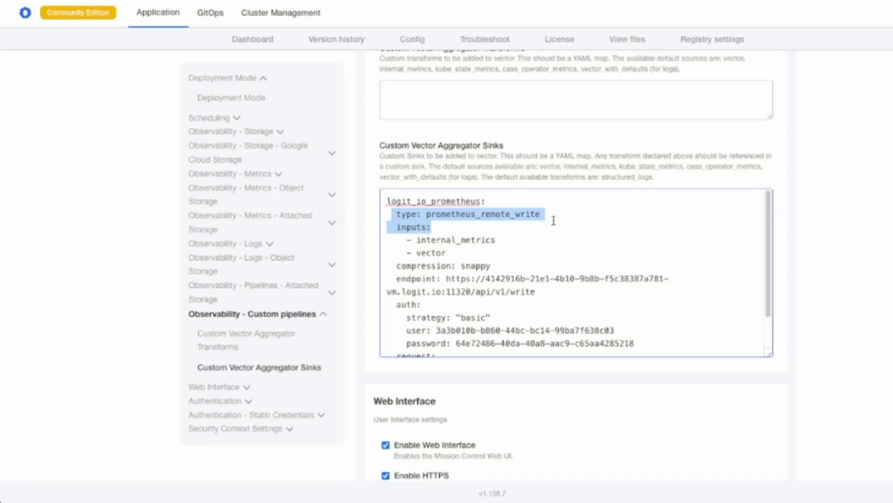
click(519, 243)
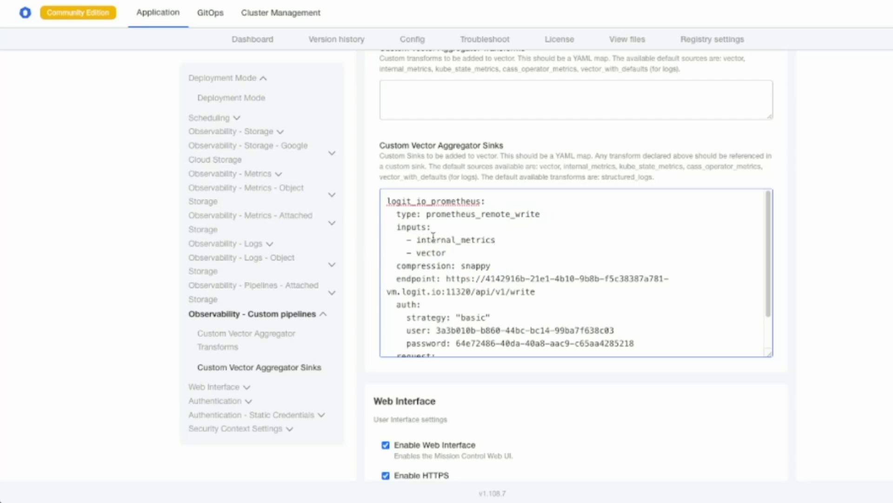
- Compare the sink's internal_metrics and vector inputs with the default sources named in the setting's description
drag(417, 239, 496, 239)
click(442, 261)
double_click(428, 252)
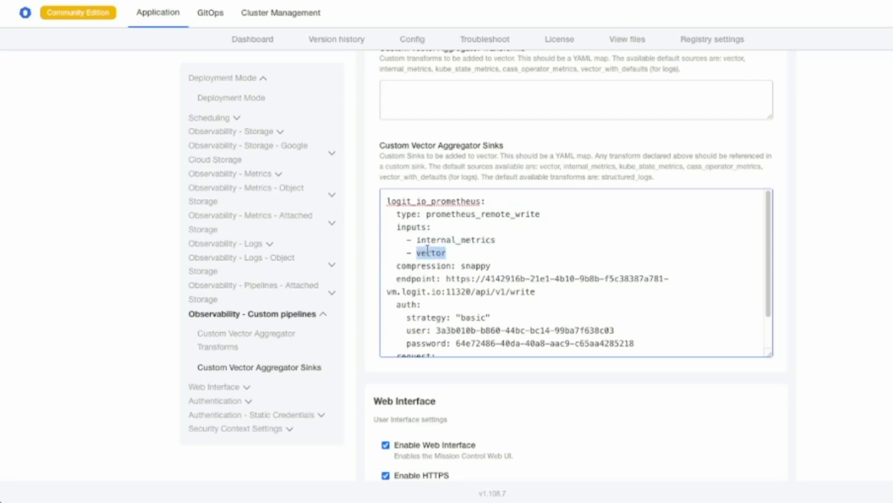
click(573, 242)
drag(428, 165, 532, 163)
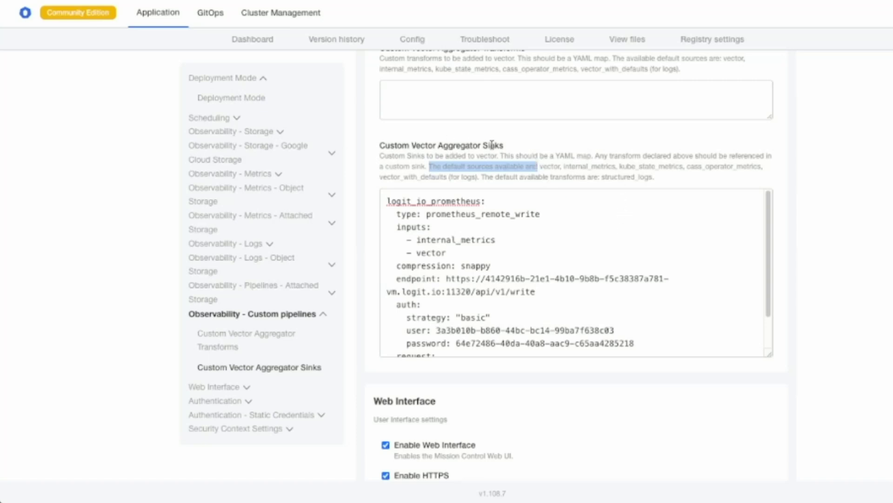
click(552, 166)
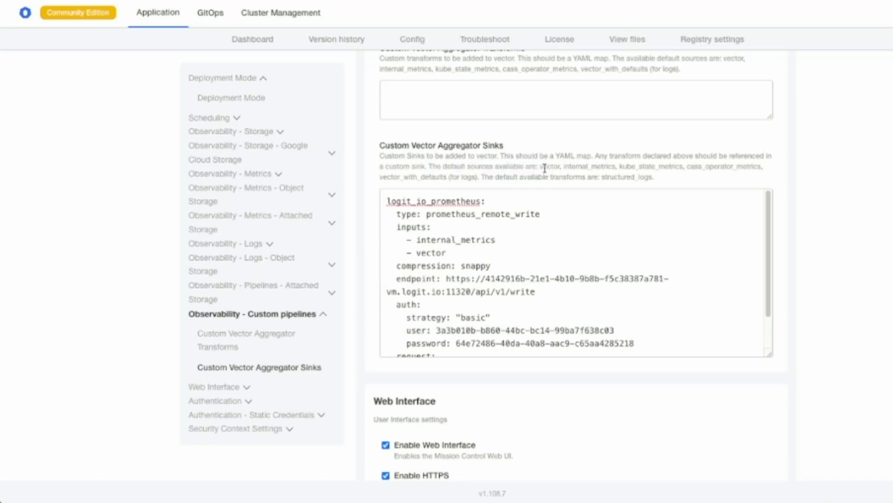
double_click(545, 166)
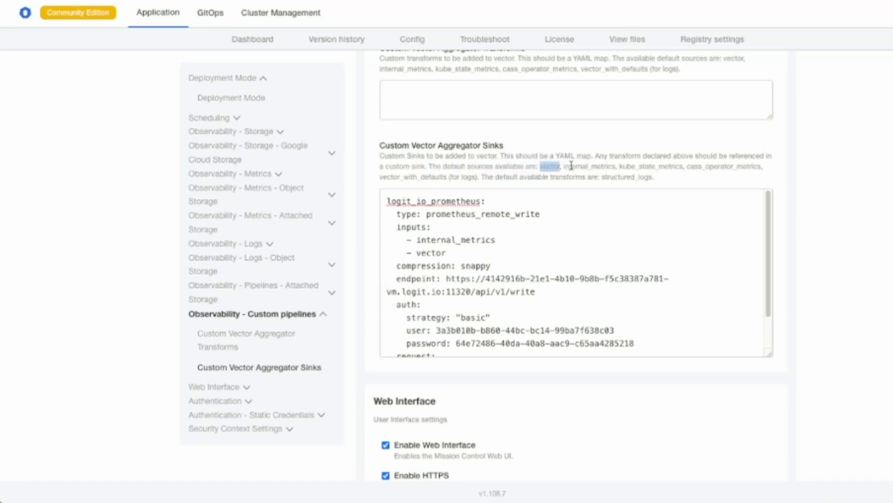
- Review the sink's compression setting and its Logit.io remote write endpoint in the YAML
click(610, 217)
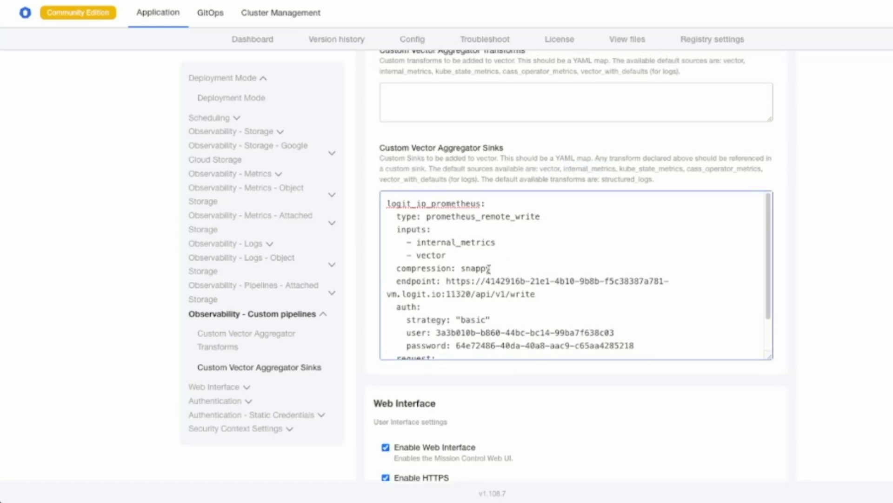
drag(491, 268, 396, 269)
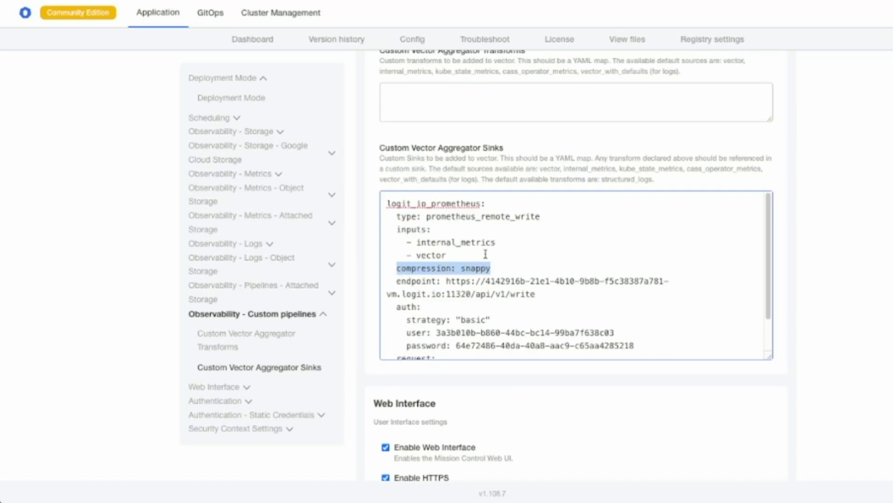
click(536, 254)
scroll(628, 227, down, 1)
scroll(628, 226, down, 1)
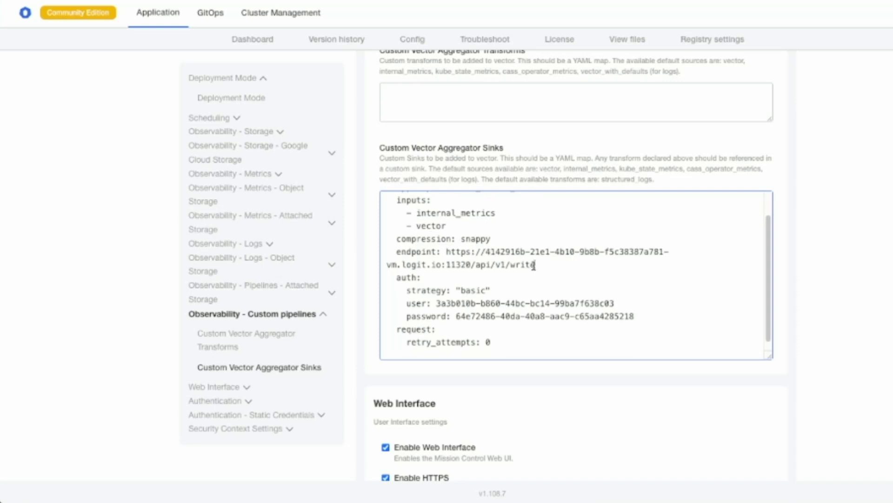
drag(537, 264, 445, 252)
click(446, 252)
double_click(411, 251)
click(596, 242)
- Examine the sink's basic-auth user and password fields and the retry_attempts setting under request
double_click(445, 303)
click(458, 316)
scroll(632, 292, down, 1)
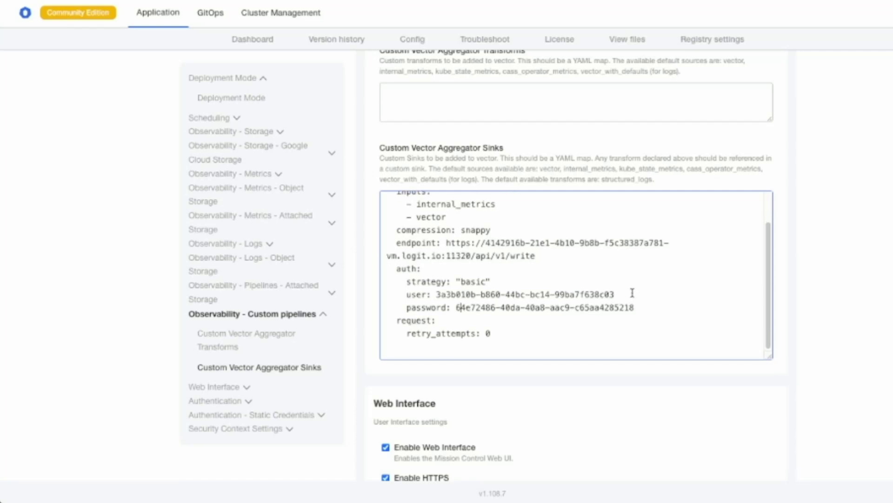
double_click(418, 320)
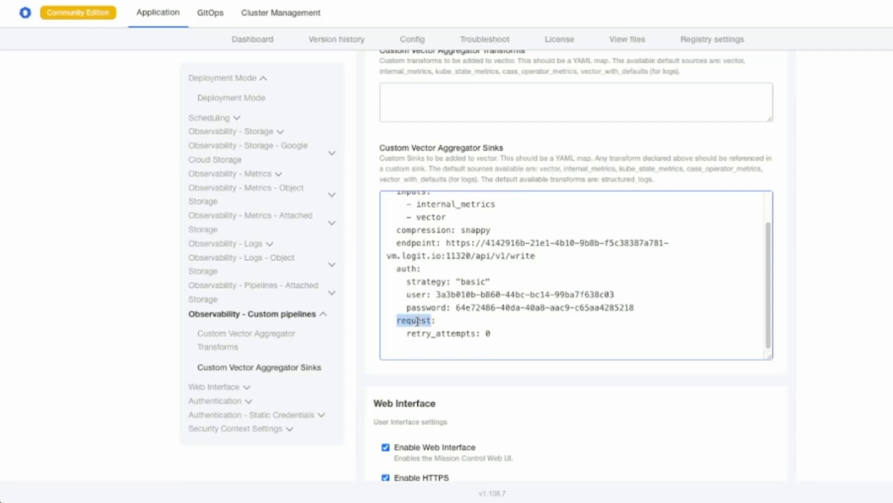
double_click(451, 334)
click(539, 335)
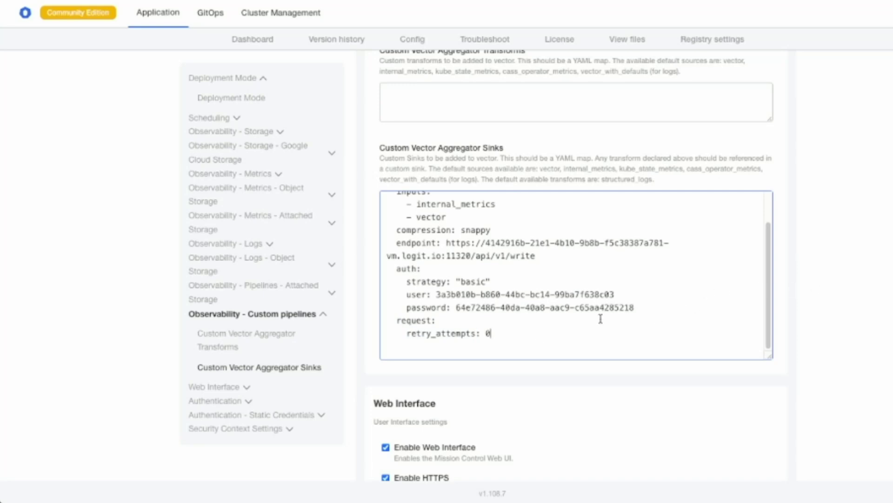
- Save the Mission Control config and deploy its updated version, v1.4.1 Sequence 16
scroll(835, 312, down, 10)
scroll(830, 313, down, 3)
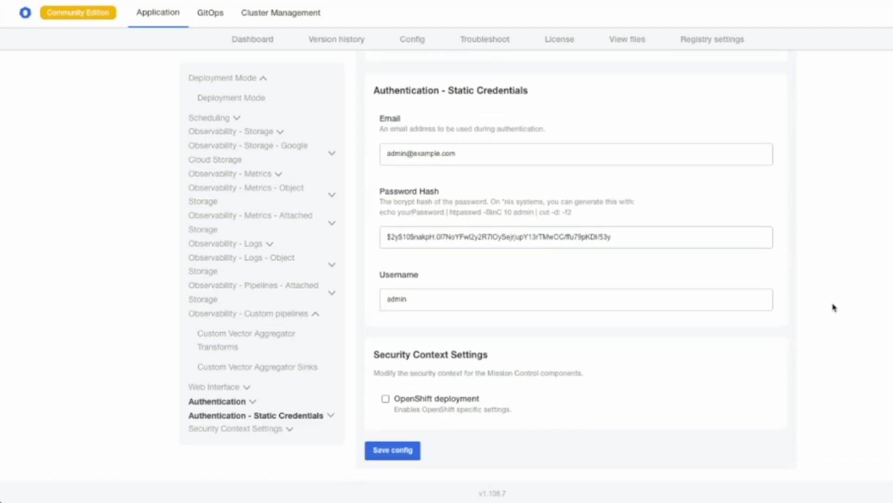
click(397, 455)
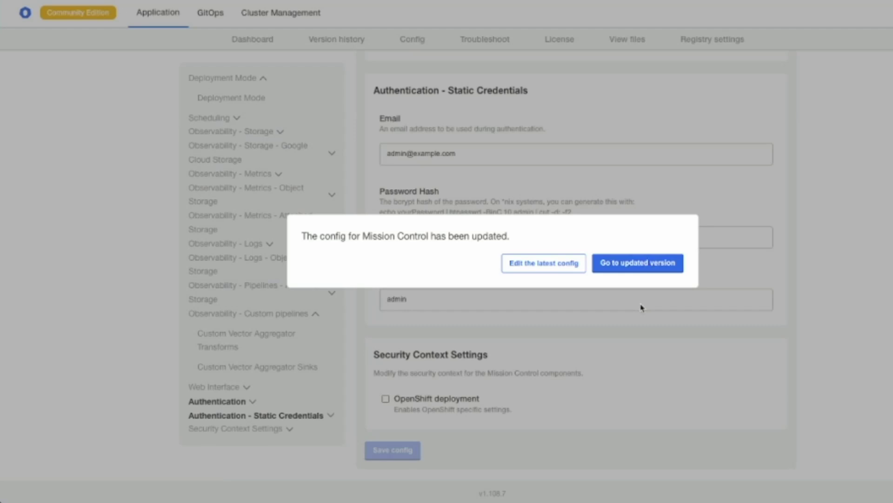
click(640, 263)
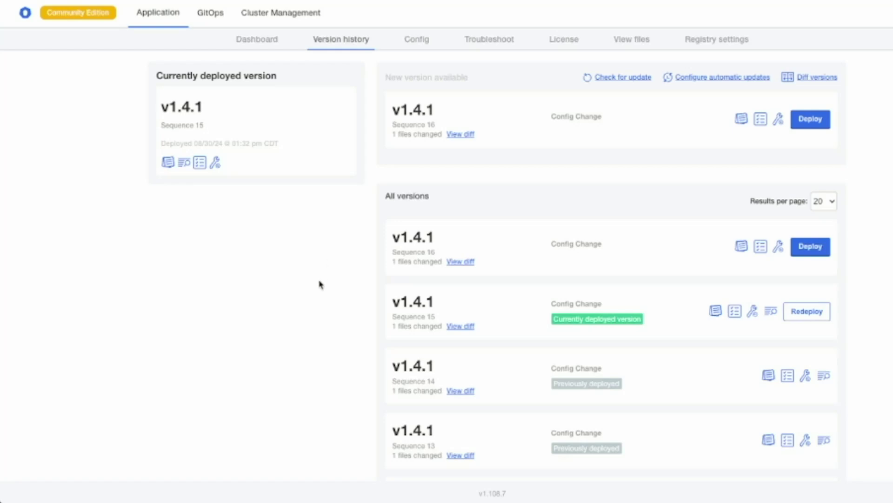
click(812, 249)
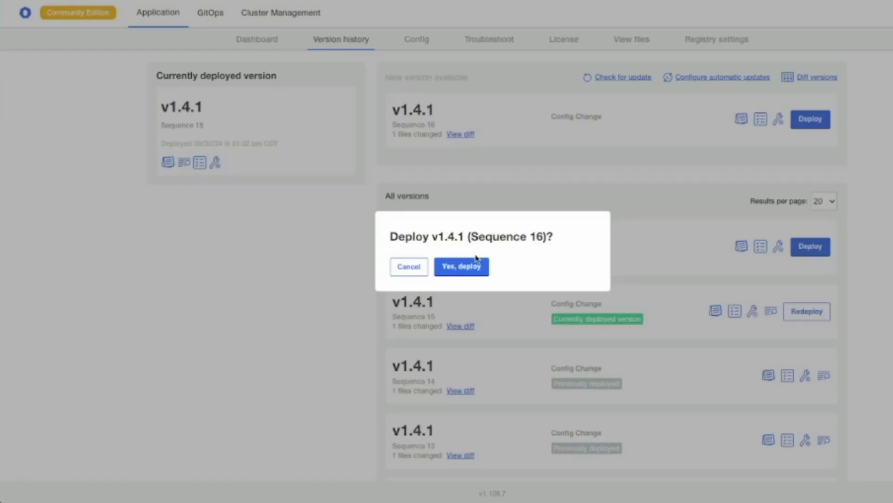
click(465, 267)
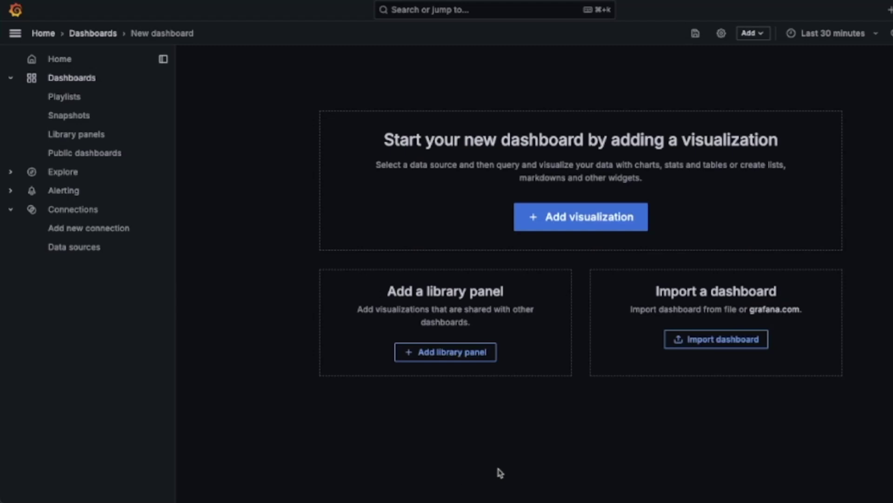
- Switch to Grafana, add a visualization to the new dashboard using the default Prometheus data source, and open its metric list
click(566, 215)
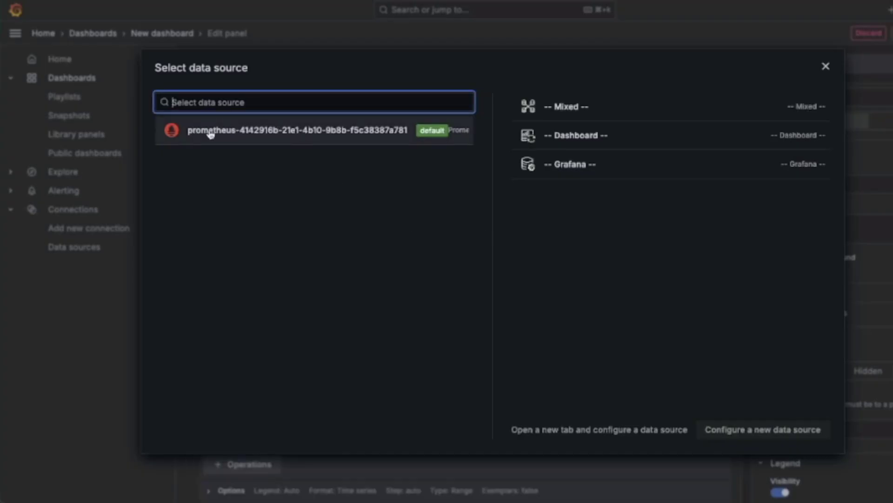
click(304, 132)
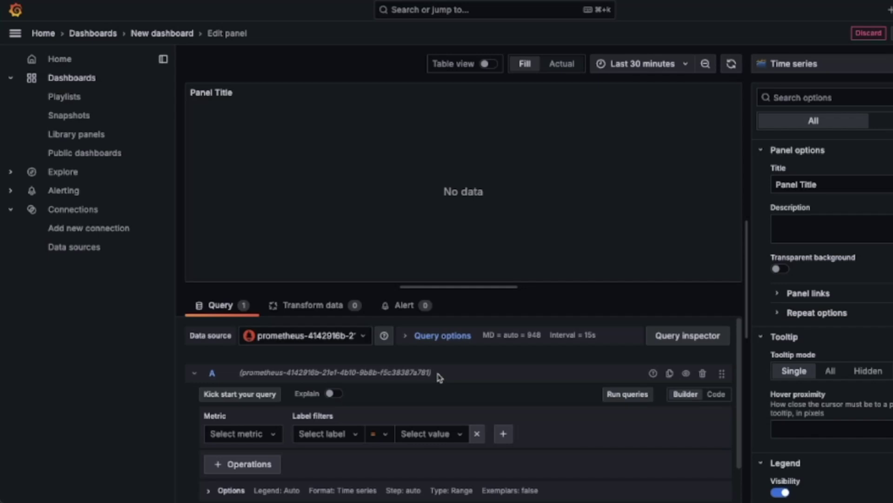
click(274, 436)
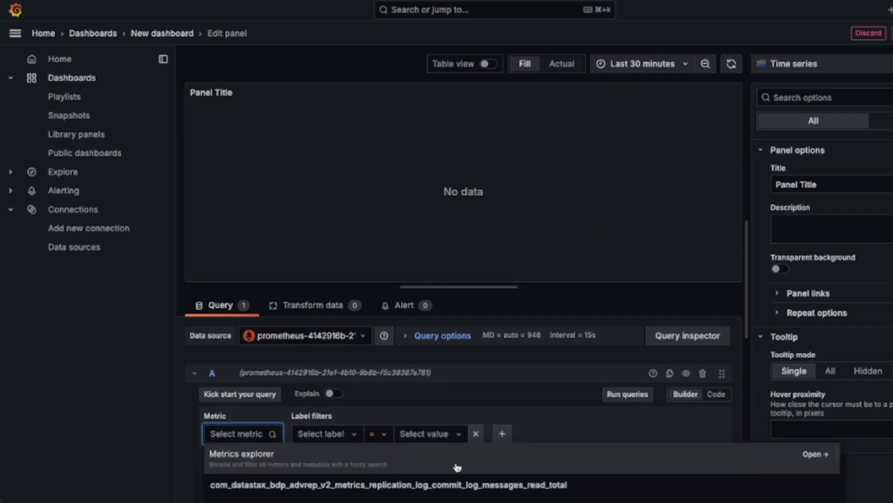
scroll(412, 470, down, 3)
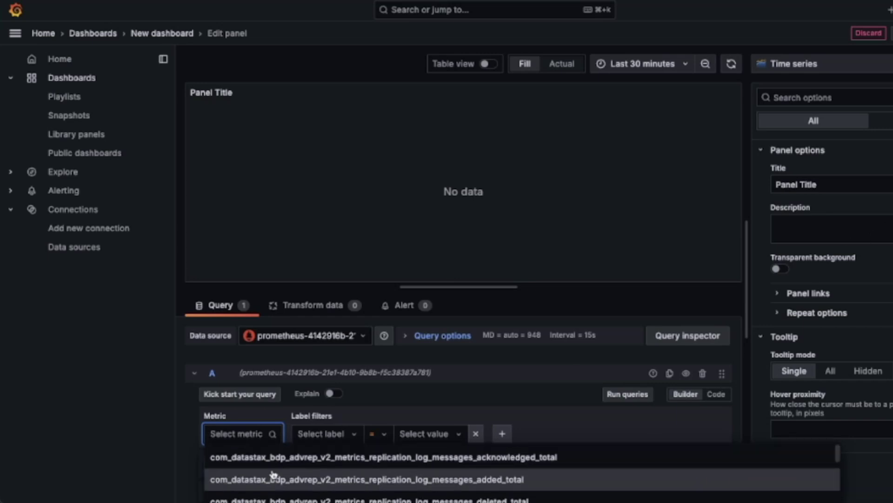
text(gc)
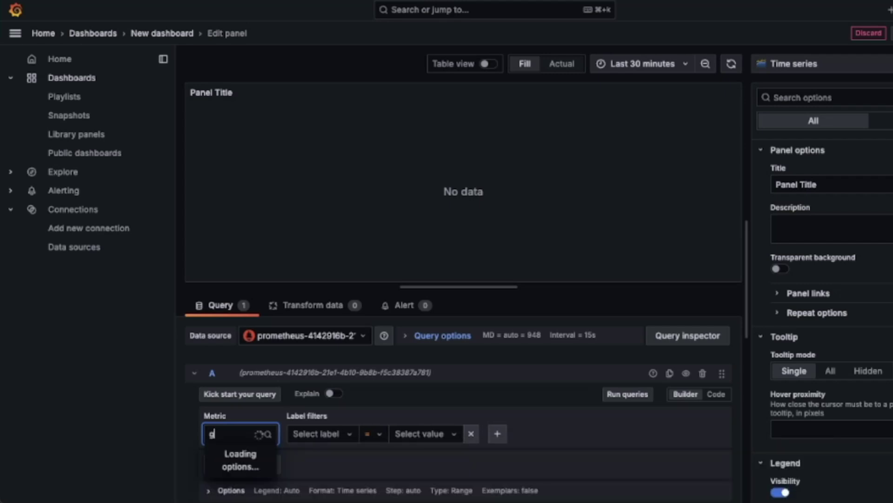
key(BackSpace)
key(BackSpace)
- Filter the metrics by jvm_, select jvm_memory_pools_g1_eden_space_used and run the query
text(jvm)
scroll(288, 488, down, 5)
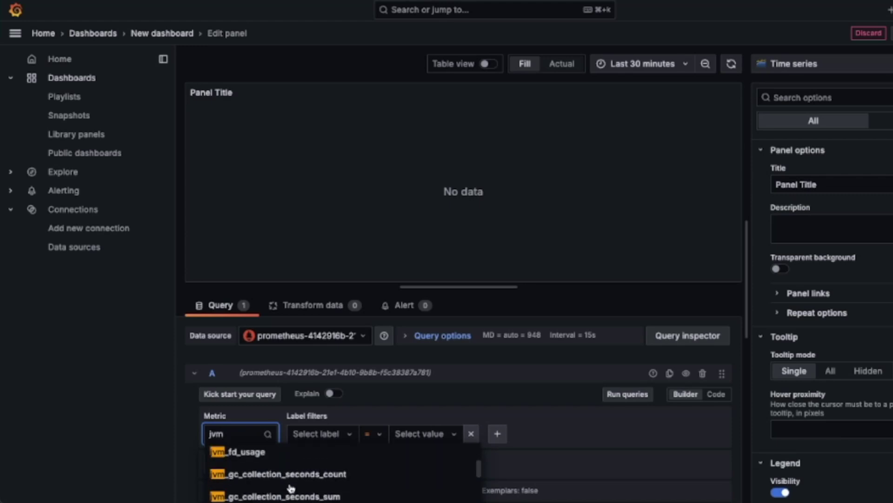
text(_)
scroll(288, 489, down, 5)
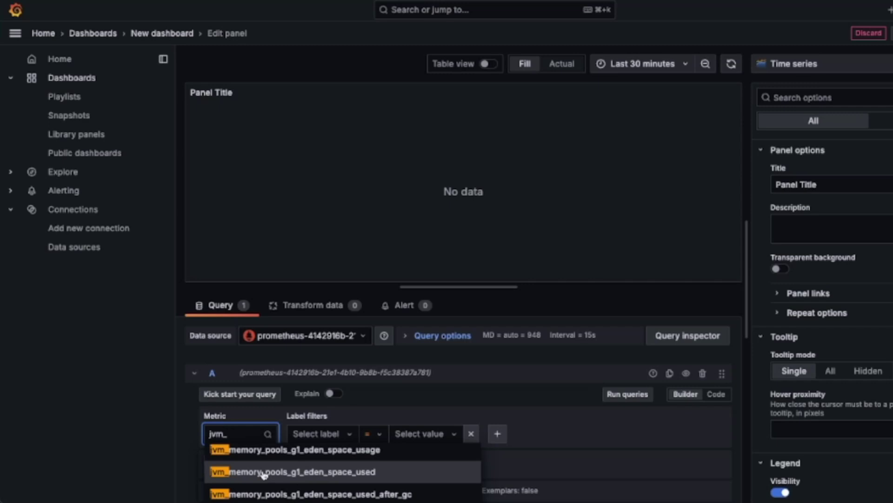
click(308, 475)
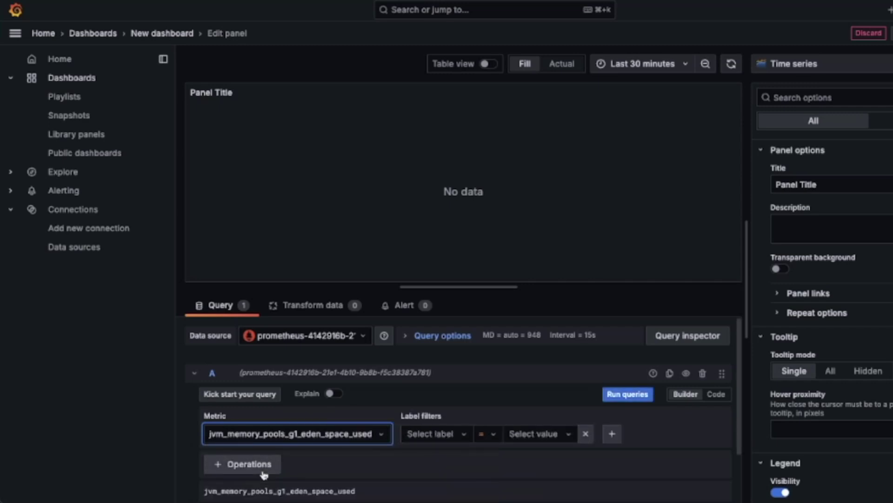
click(636, 397)
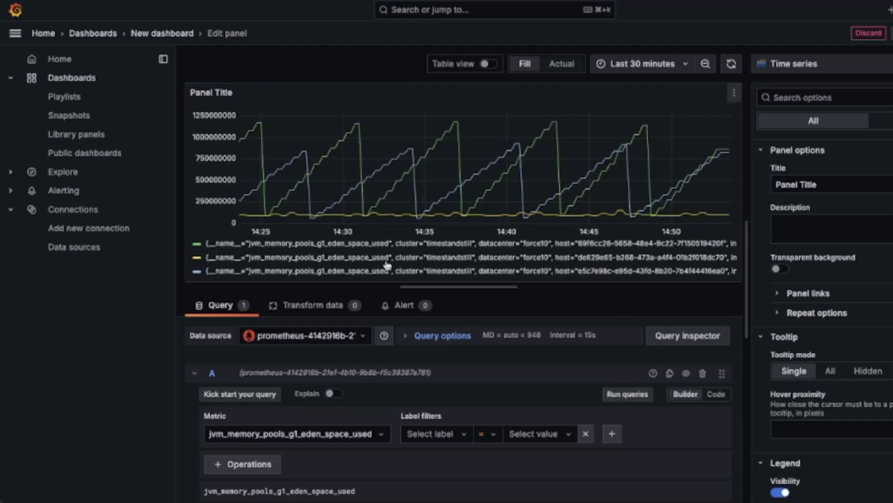